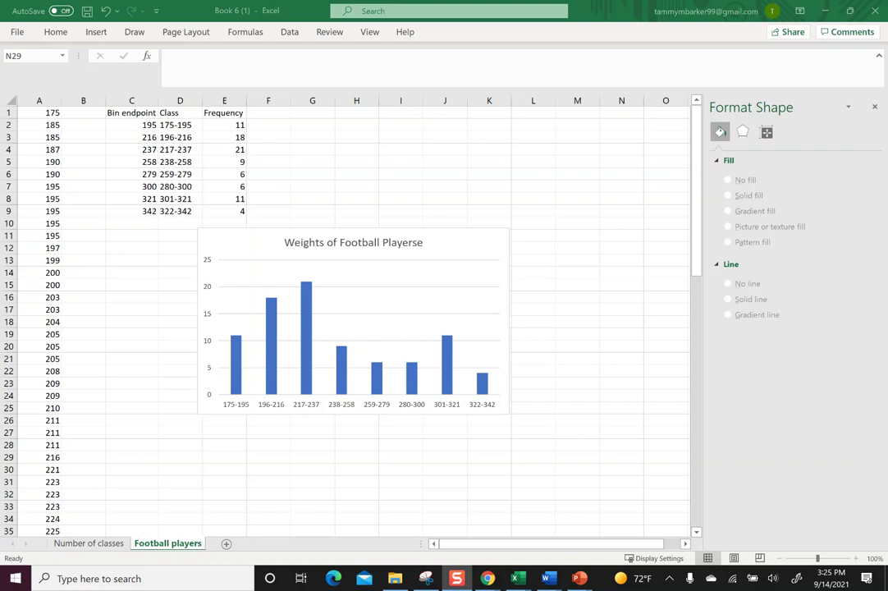
Delete the stray trailing 'e' so the chart title reads 'Weights of Football Players'.
{"action": "key", "text": "Escape"}
{"action": "left_click", "coordinate": [420, 242]}
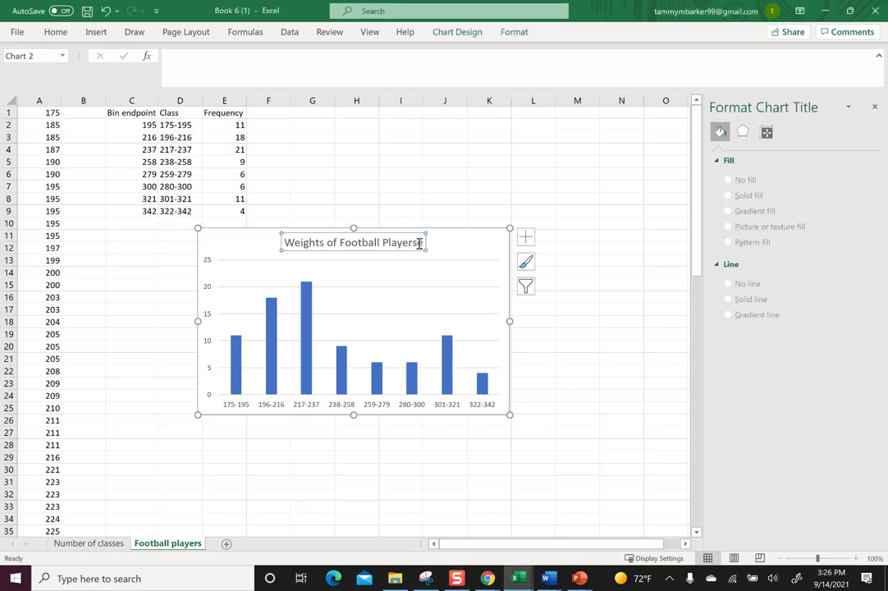
{"action": "left_click_drag", "start_coordinate": [417, 241], "coordinate": [430, 238]}
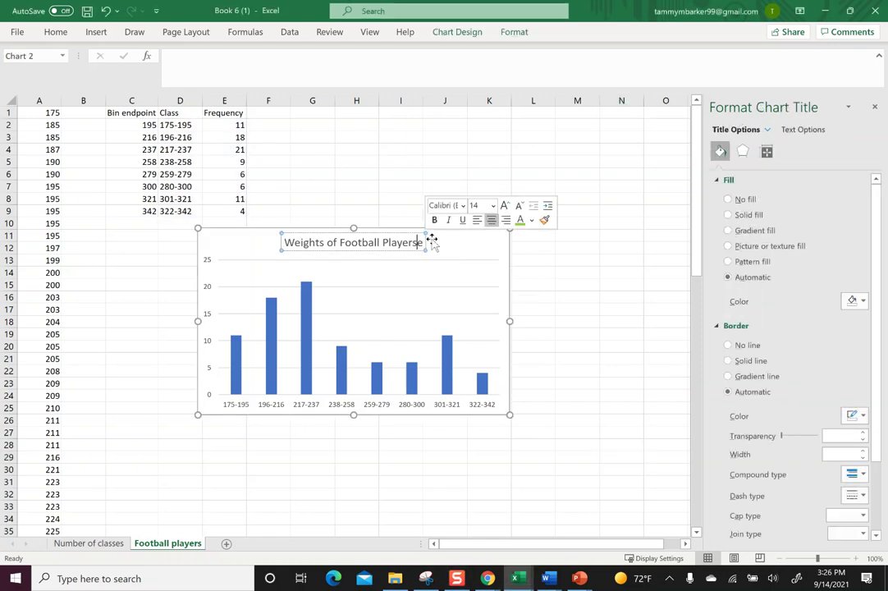
{"action": "key", "text": "Delete"}
{"action": "left_click", "coordinate": [527, 219]}
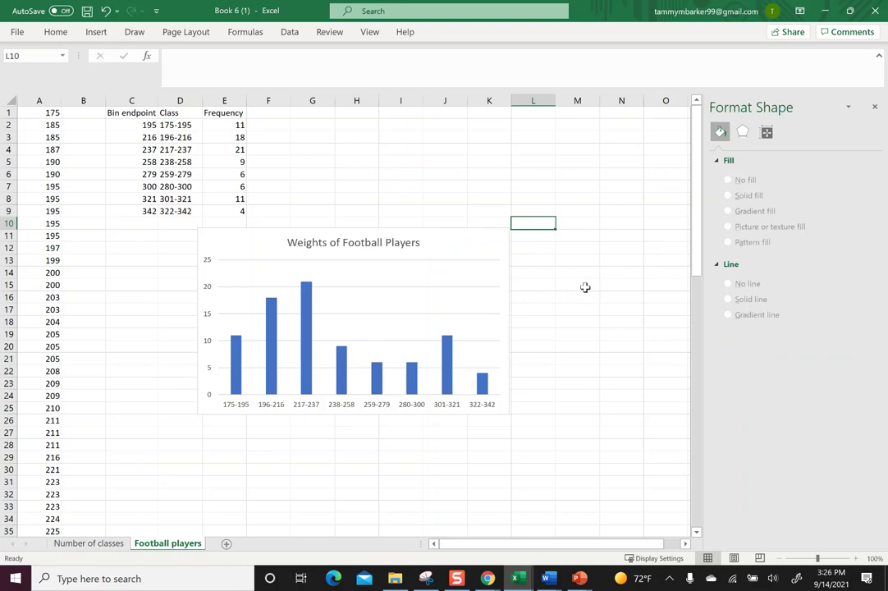
Add axis titles to the histogram from the Chart Elements list.
{"action": "left_click", "coordinate": [476, 265]}
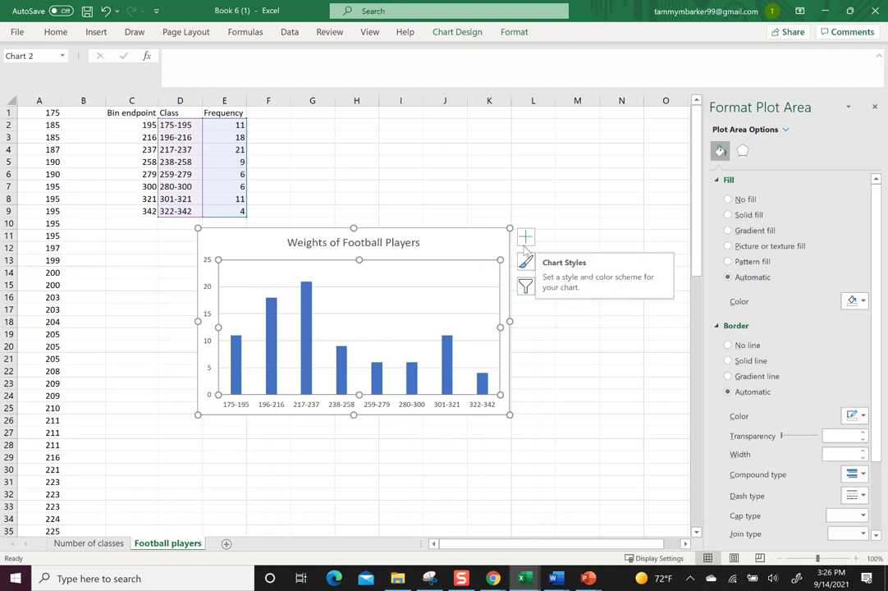
{"action": "left_click", "coordinate": [526, 241]}
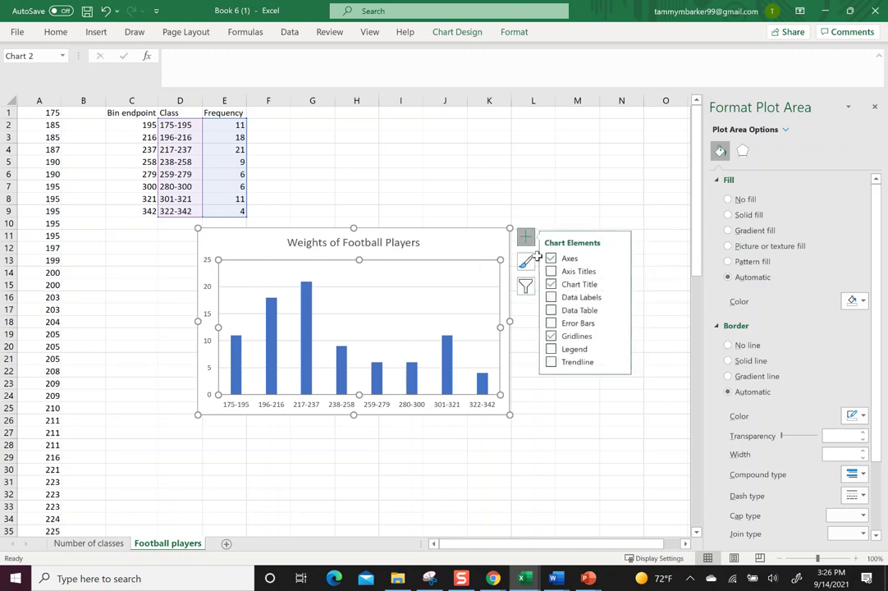
{"action": "left_click", "coordinate": [598, 272]}
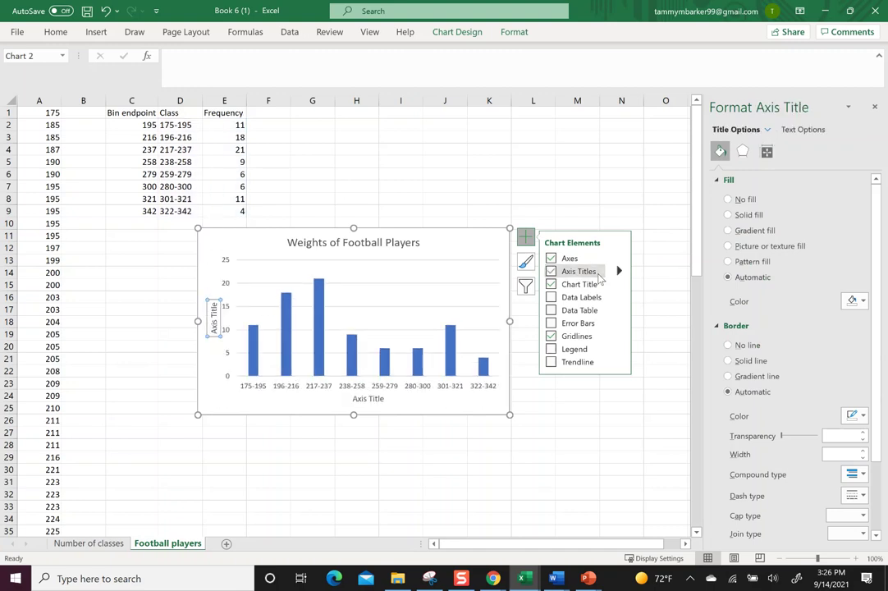
Change the vertical axis title to 'Frequency', removing the leftover placeholder text.
{"action": "left_click", "coordinate": [211, 325]}
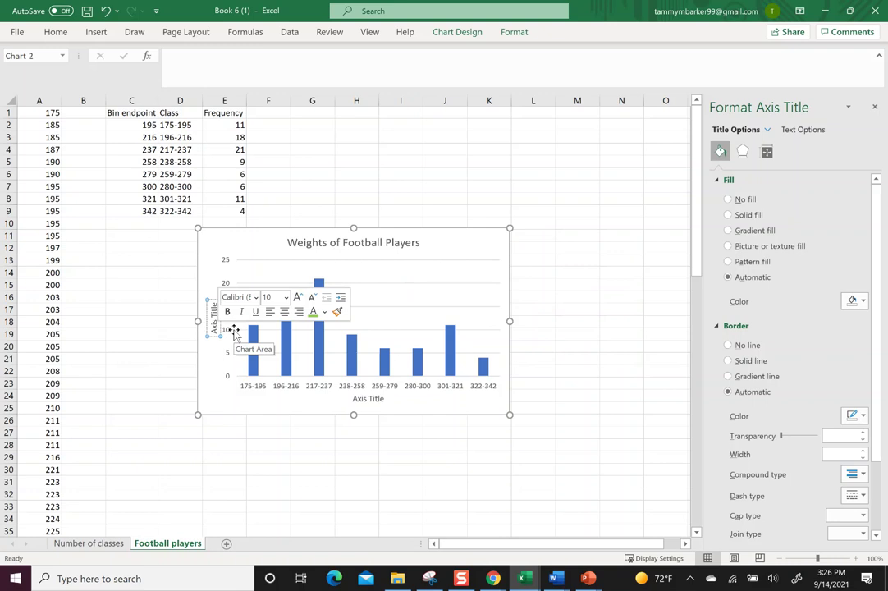
{"action": "type", "text": "Fre"}
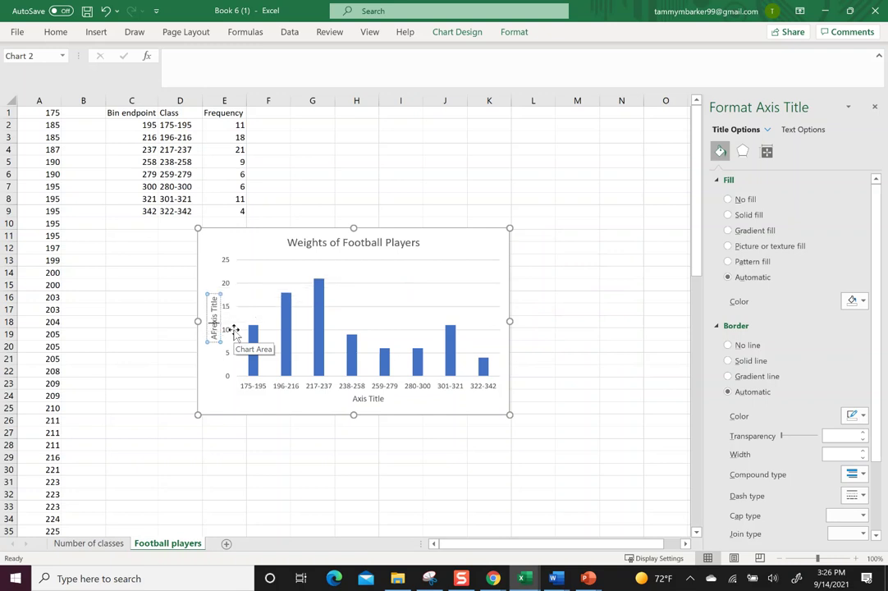
{"action": "type", "text": "quency"}
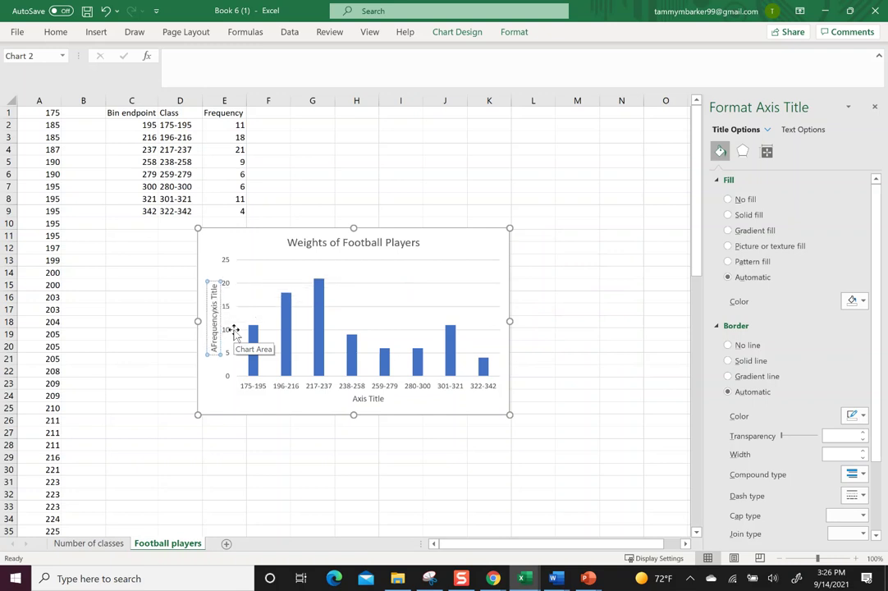
{"action": "key", "text": "Delete"}
{"action": "key", "text": "Delete"}
{"action": "key", "text": "Delete"}
{"action": "key", "text": "Delete"}
{"action": "key", "text": "Delete"}
{"action": "key", "text": "Delete"}
{"action": "key", "text": "Delete"}
{"action": "key", "text": "BackSpace"}
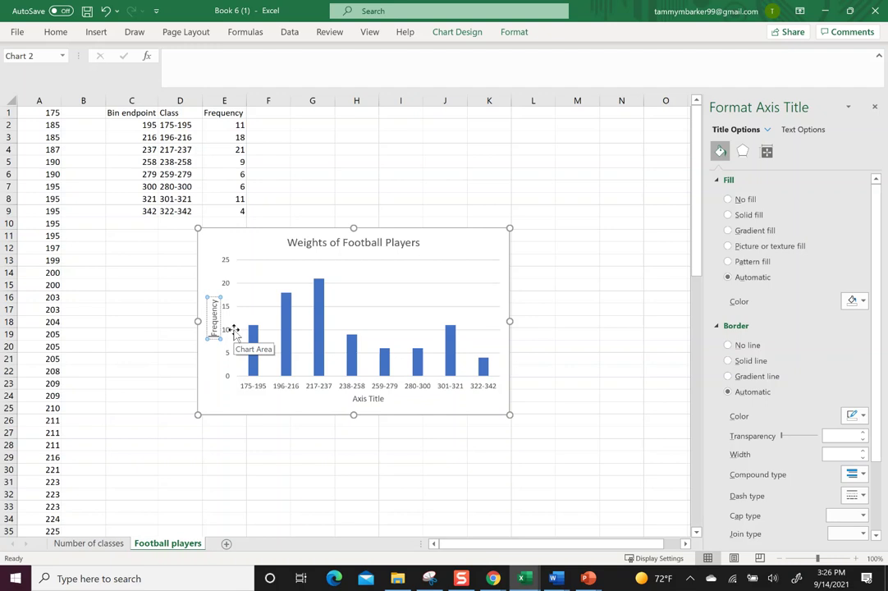
Replace the horizontal 'Axis Title' placeholder with 'Weight of players in pounds'.
{"action": "left_click", "coordinate": [369, 399]}
{"action": "left_click", "coordinate": [353, 399]}
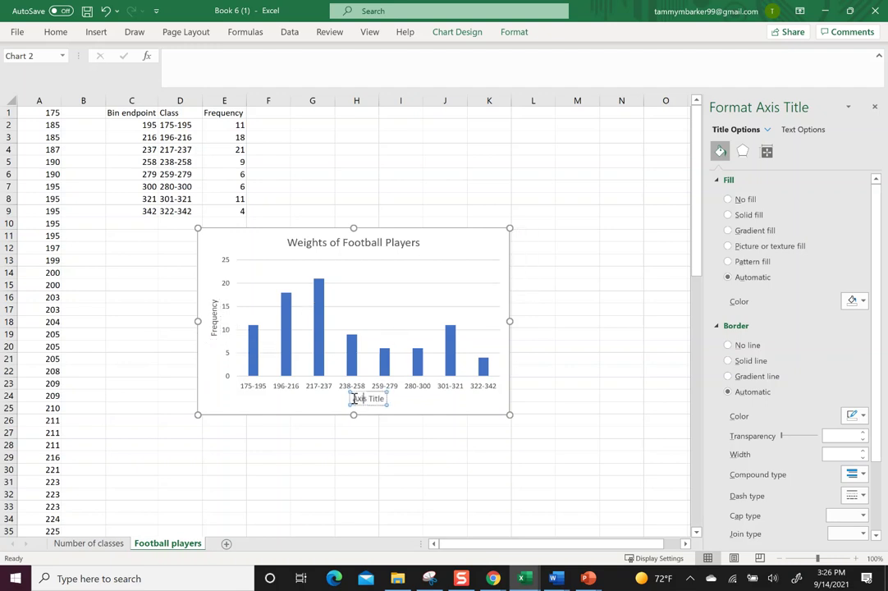
{"action": "type", "text": "Weight of "}
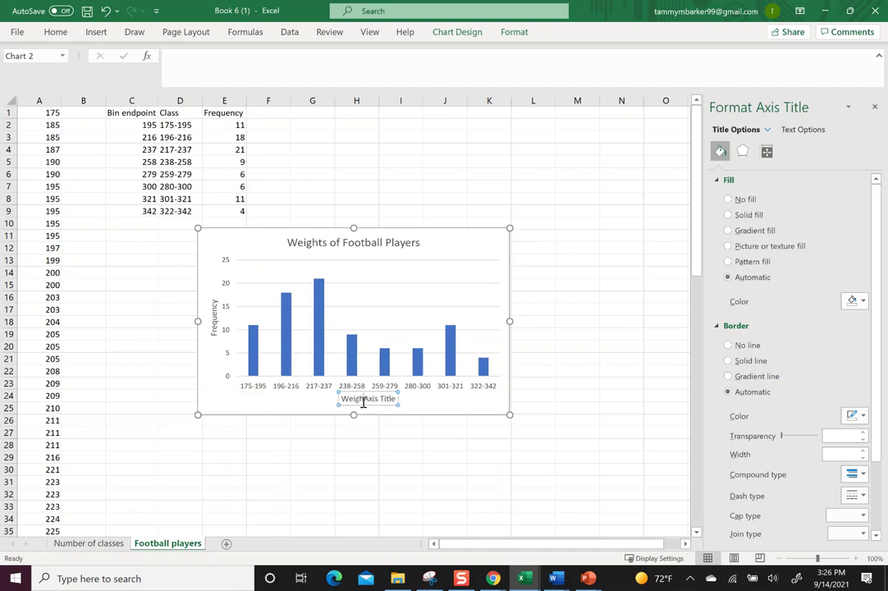
{"action": "type", "text": "pla"}
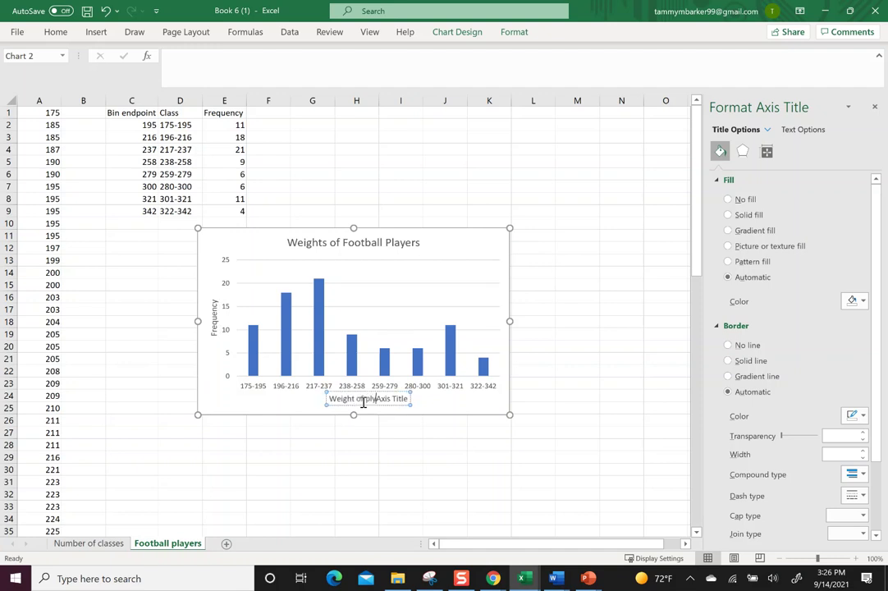
{"action": "type", "text": "yers in "}
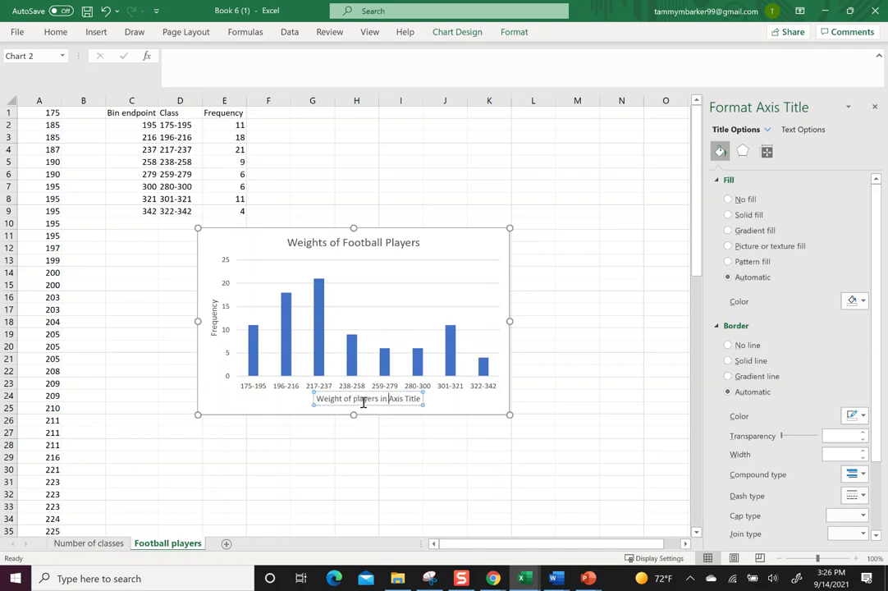
{"action": "type", "text": "pounds"}
{"action": "key", "text": "Delete"}
{"action": "key", "text": "Delete"}
{"action": "key", "text": "Delete"}
{"action": "key", "text": "Delete"}
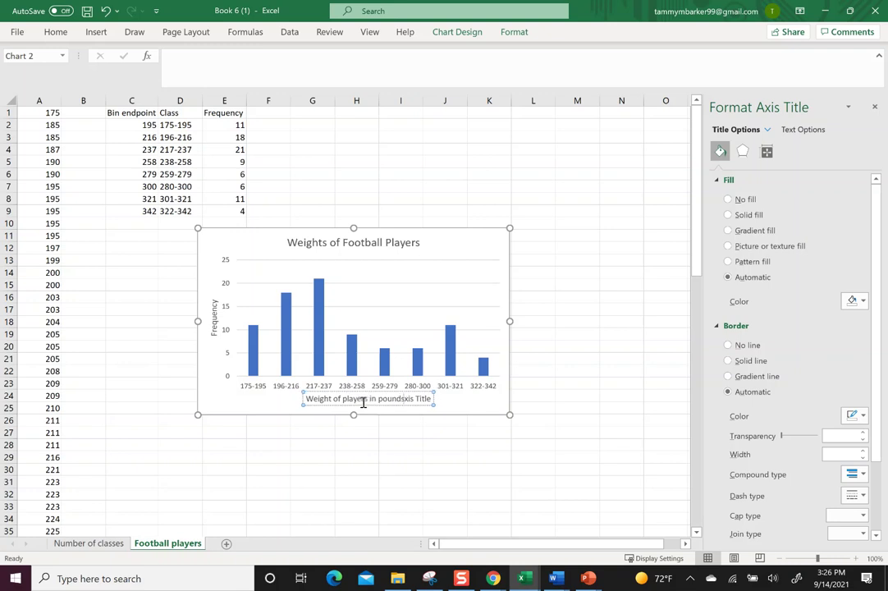
{"action": "key", "text": "Delete"}
{"action": "key", "text": "Delete"}
{"action": "key", "text": "Delete"}
{"action": "key", "text": "Delete"}
{"action": "key", "text": "Delete"}
{"action": "key", "text": "Delete"}
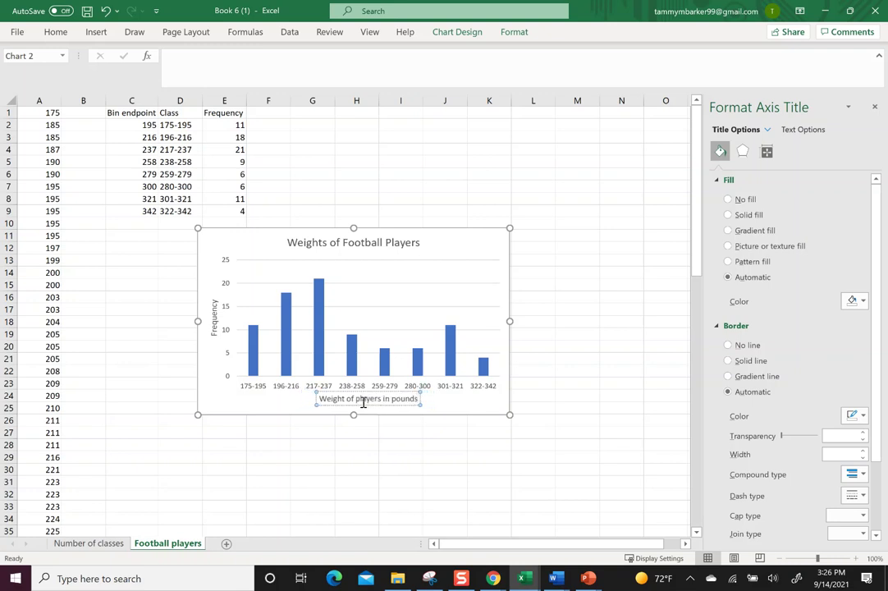
{"action": "left_click", "coordinate": [414, 441]}
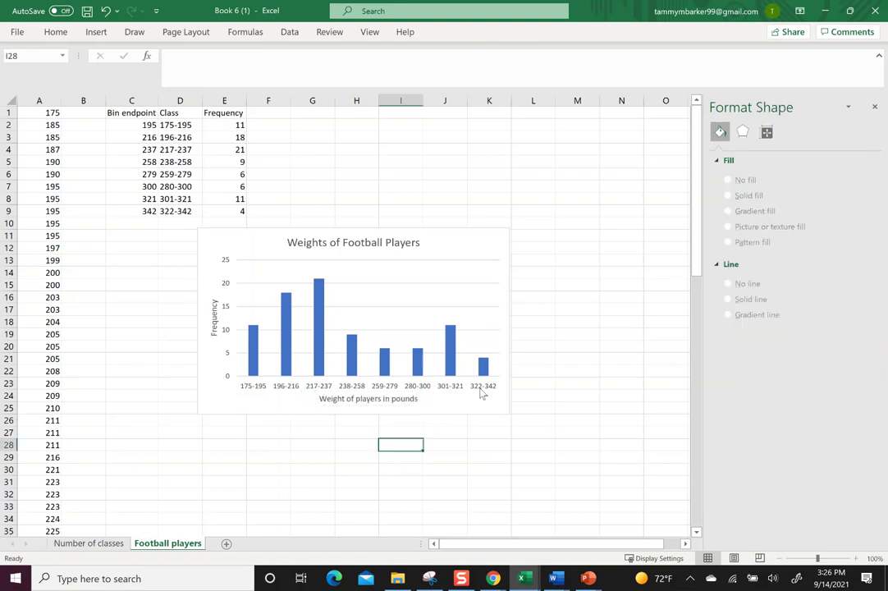
Set the bar series Gap Width to 0% in Format Data Series.
{"action": "left_click", "coordinate": [441, 268]}
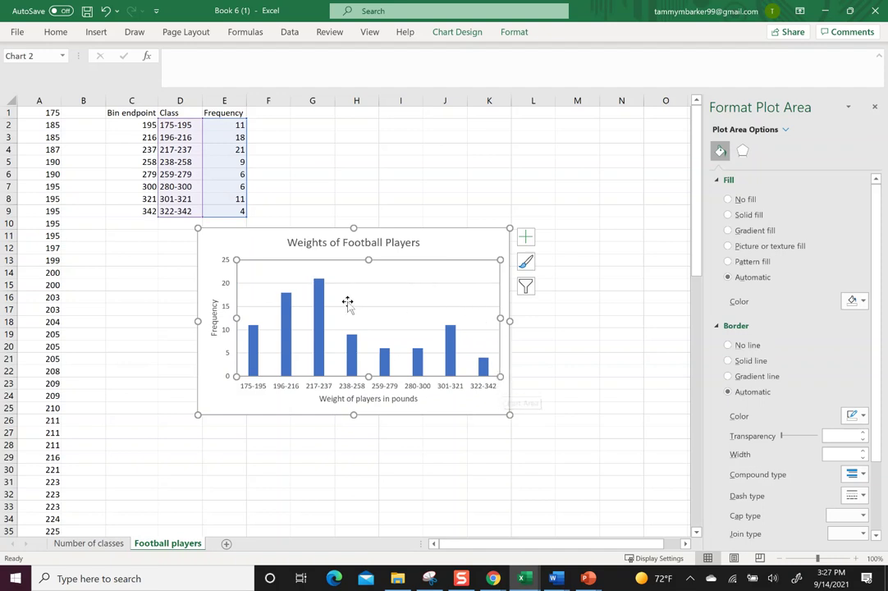
{"action": "right_click", "coordinate": [451, 363]}
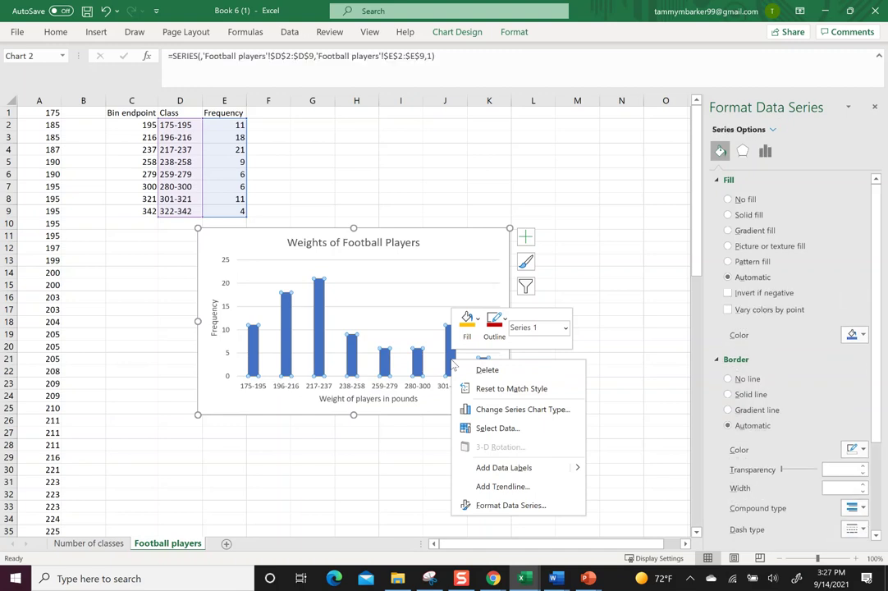
{"action": "left_click", "coordinate": [510, 505]}
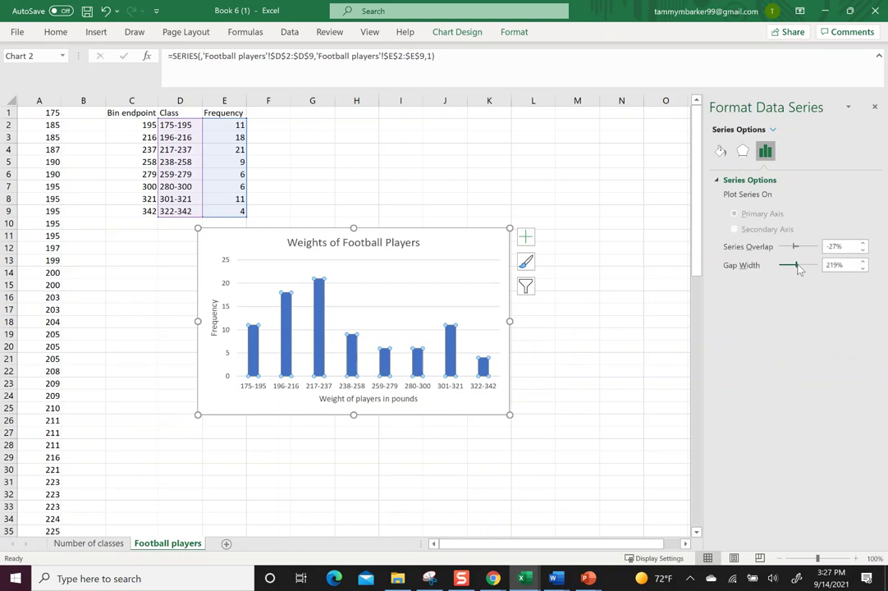
{"action": "left_click_drag", "start_coordinate": [797, 269], "coordinate": [779, 273]}
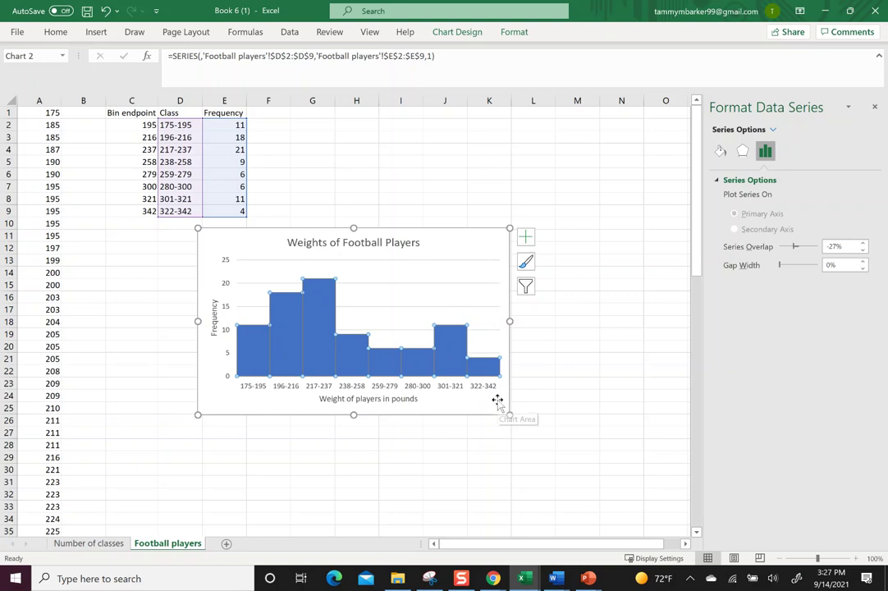
{"action": "left_click", "coordinate": [617, 320]}
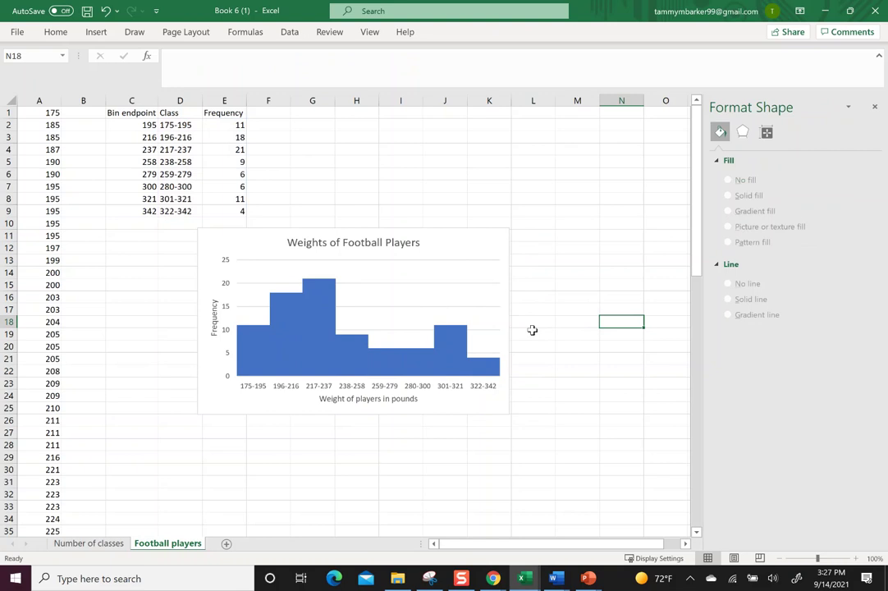
Give the bars thick black outlines from the mini toolbar's Outline menu.
{"action": "mouse_move", "coordinate": [452, 348]}
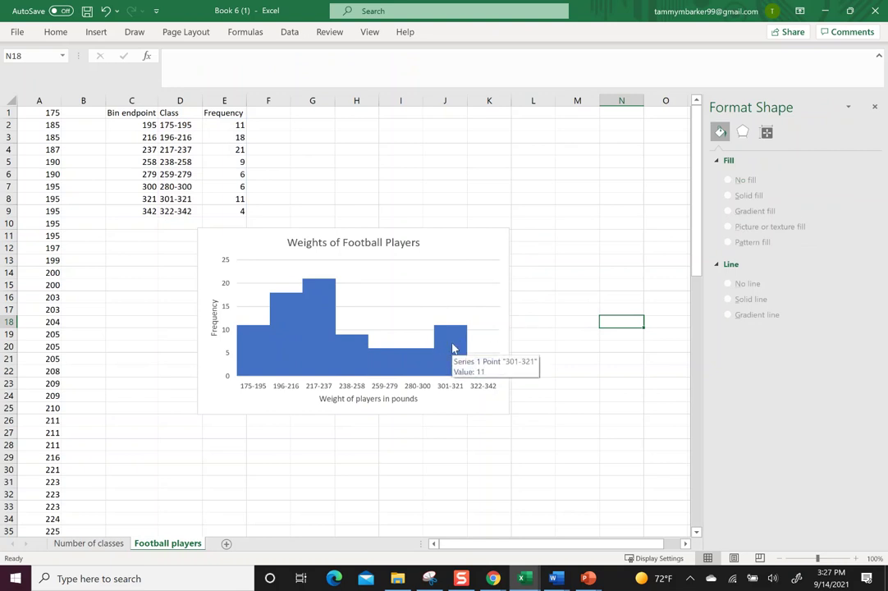
{"action": "left_click", "coordinate": [323, 312]}
{"action": "right_click", "coordinate": [324, 312]}
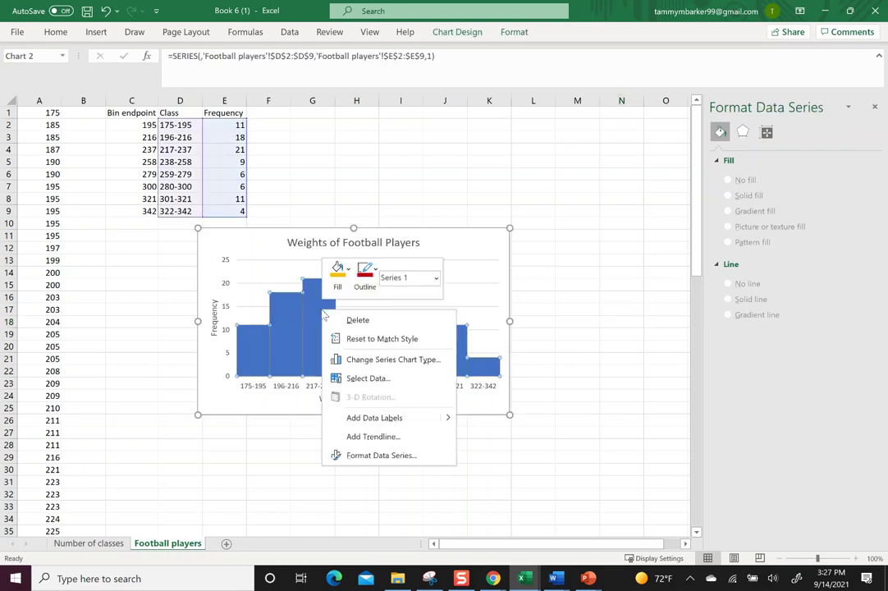
{"action": "left_click", "coordinate": [367, 275]}
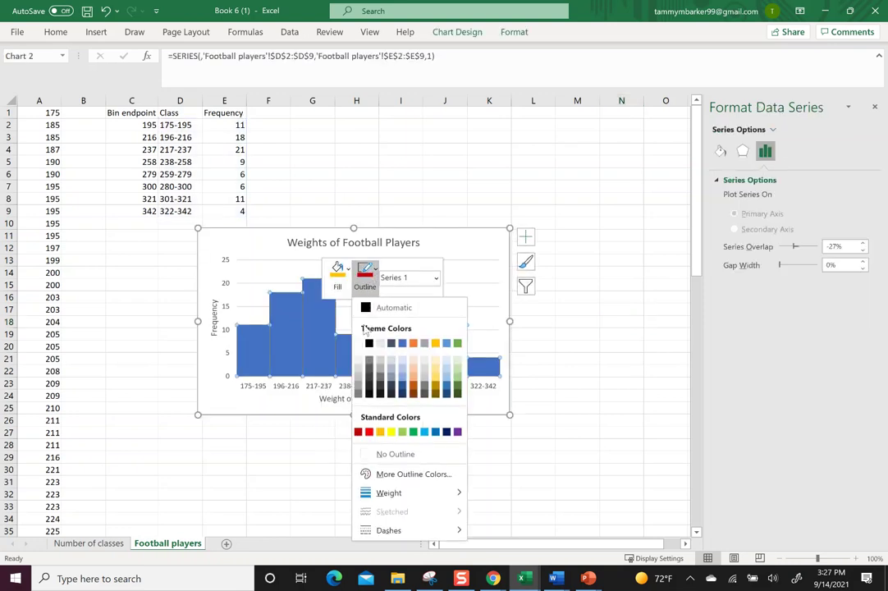
{"action": "left_click", "coordinate": [368, 343]}
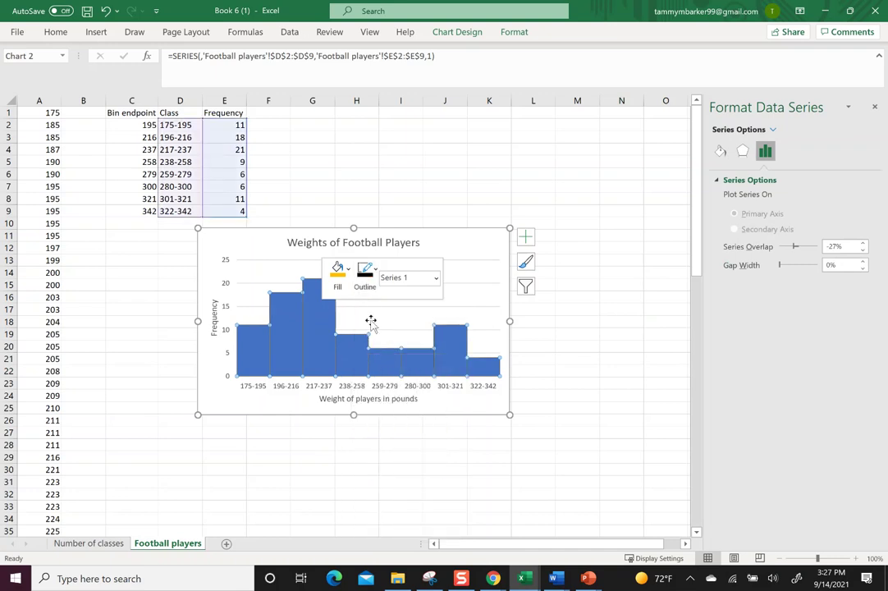
{"action": "left_click", "coordinate": [371, 284]}
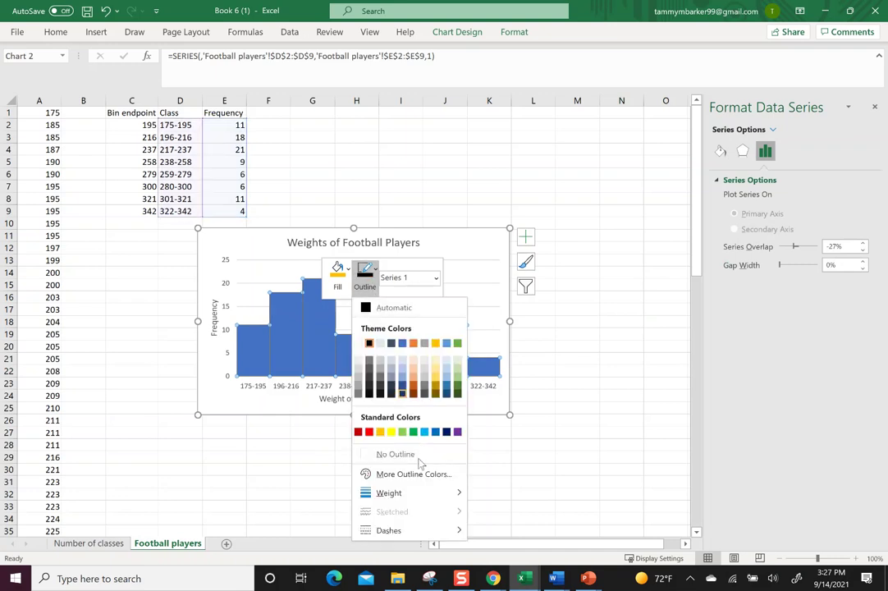
{"action": "mouse_move", "coordinate": [448, 492]}
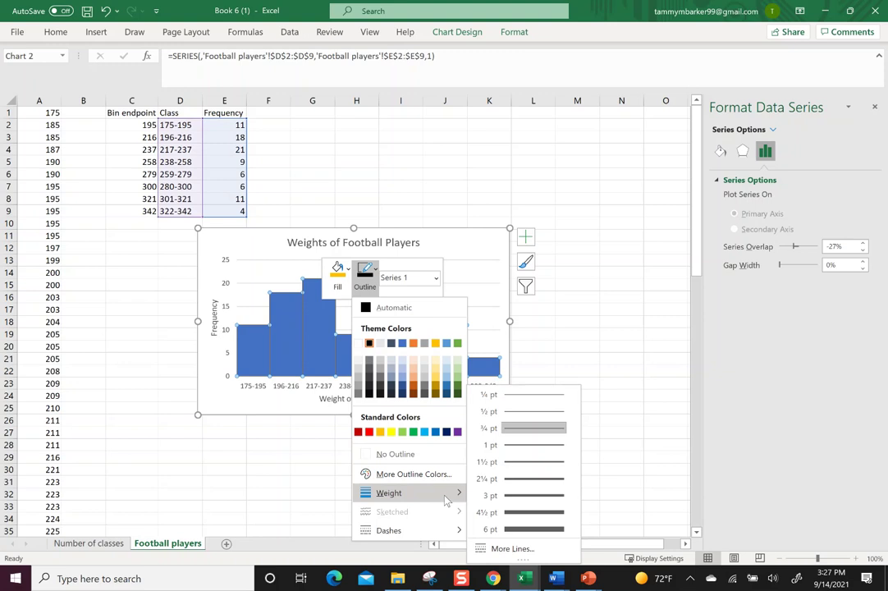
{"action": "left_click", "coordinate": [512, 511]}
{"action": "left_click", "coordinate": [585, 409]}
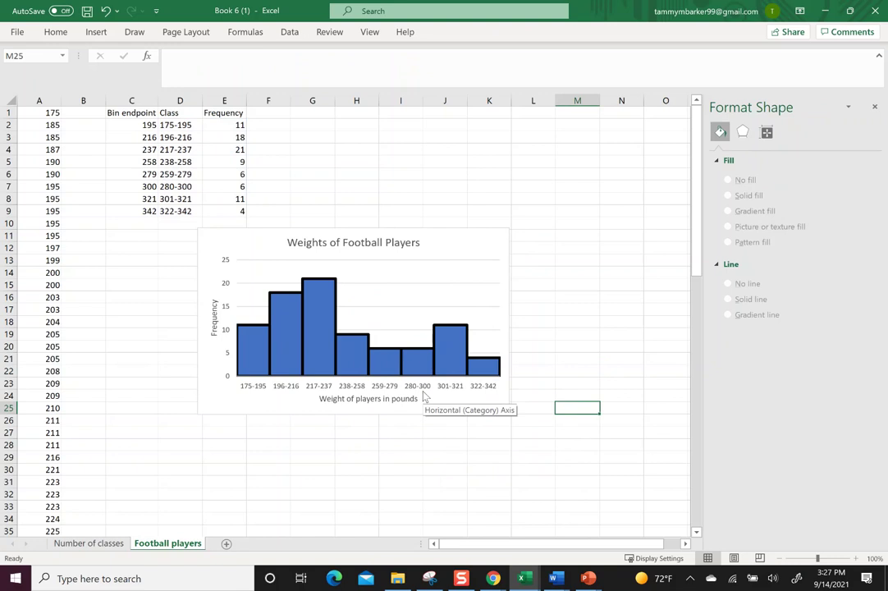
Undo the black outline changes twice, checking the bars after each undo.
{"action": "left_click", "coordinate": [105, 11]}
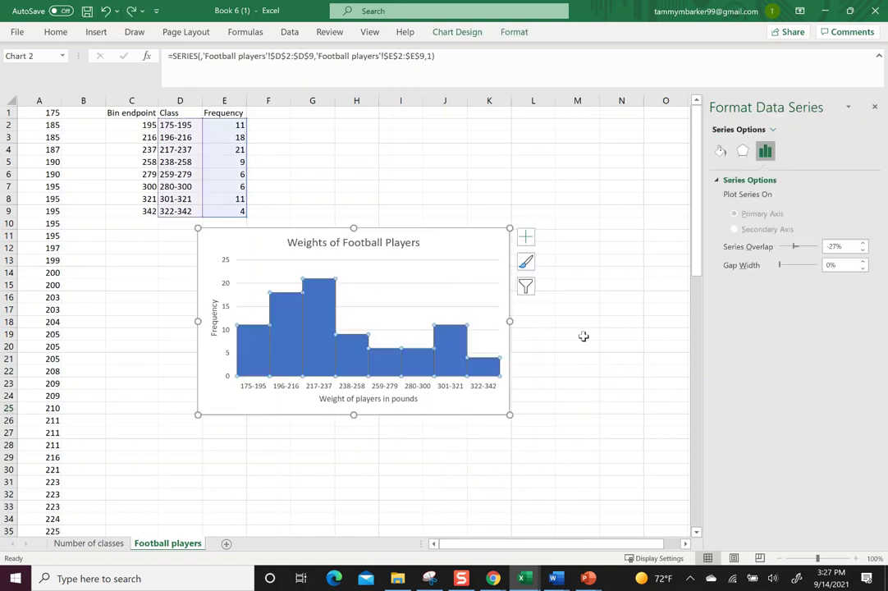
{"action": "left_click", "coordinate": [661, 359]}
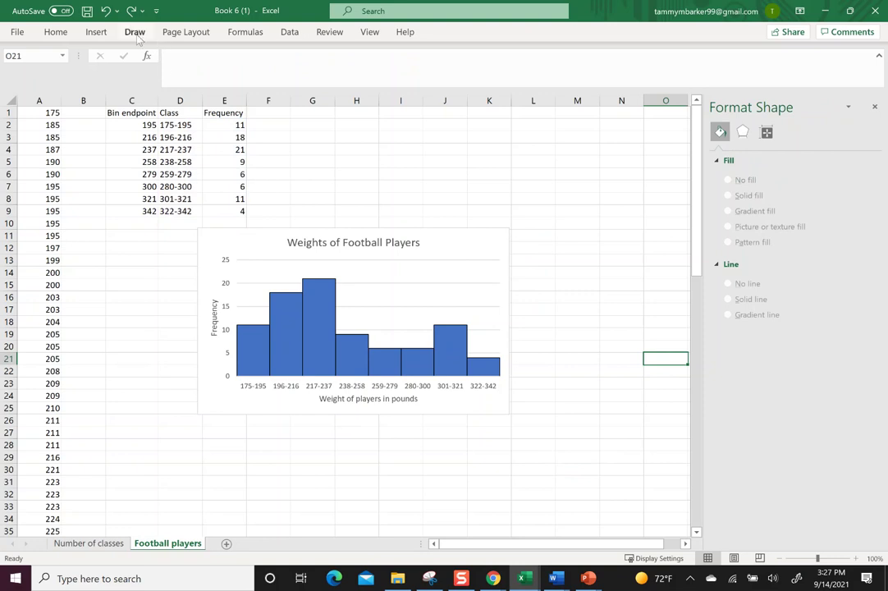
{"action": "left_click", "coordinate": [105, 11]}
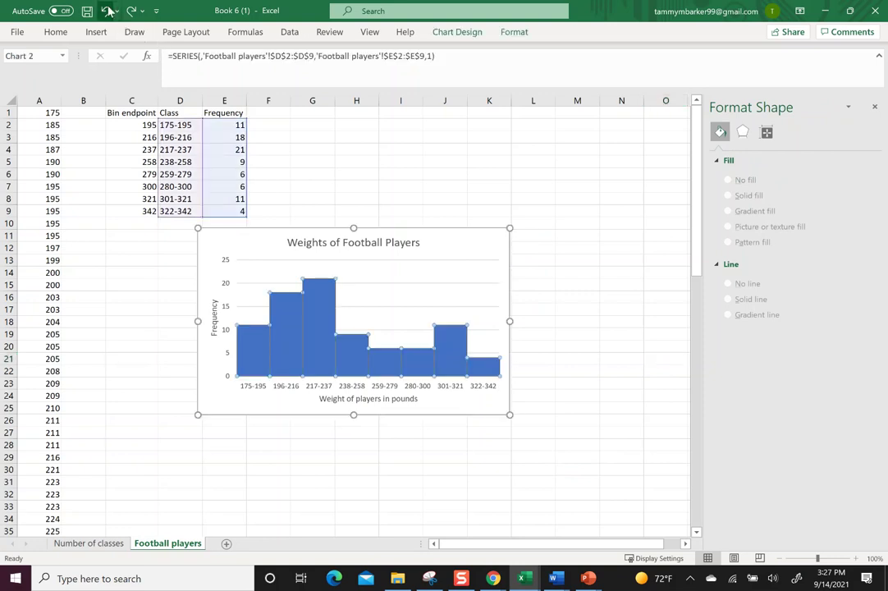
{"action": "left_click", "coordinate": [586, 323]}
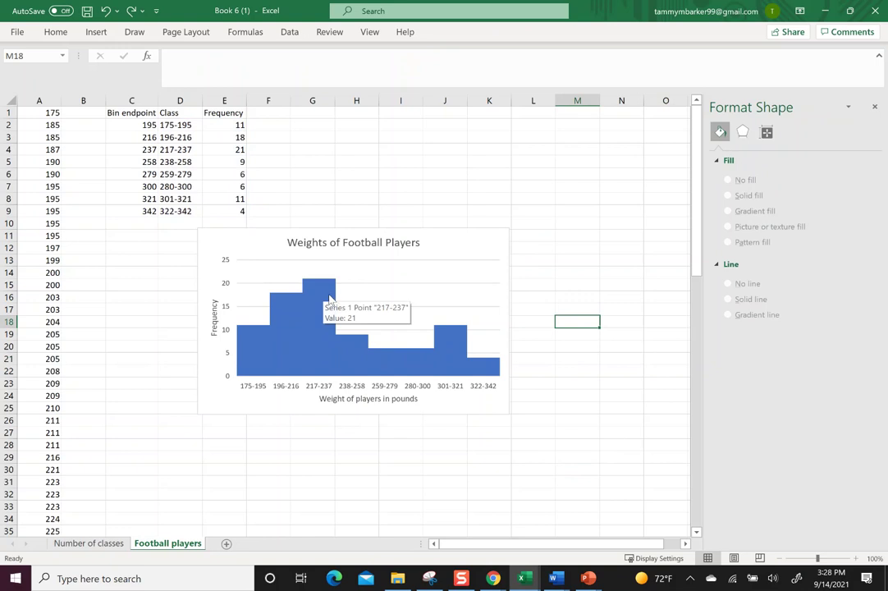
Set the bar outlines to 3 pt weight and yellow colour.
{"action": "right_click", "coordinate": [329, 300]}
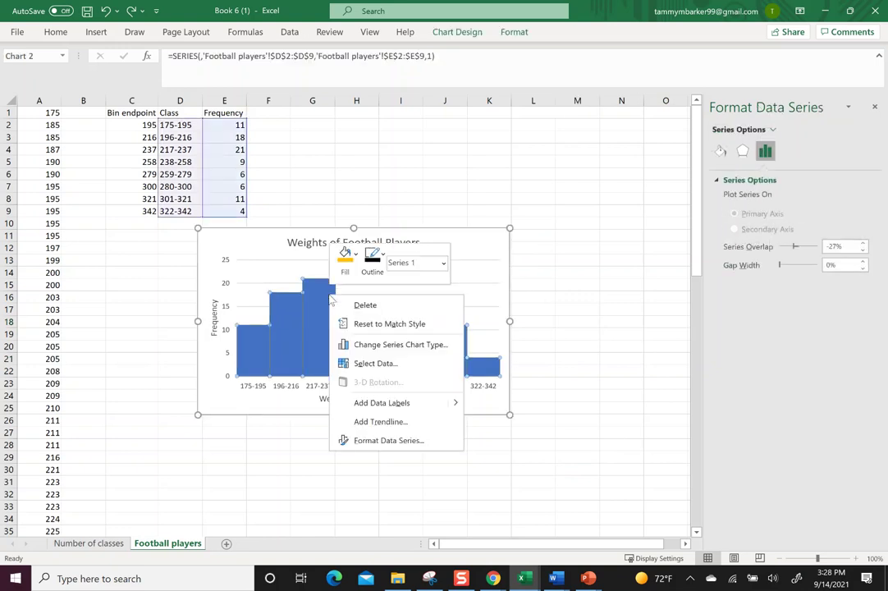
{"action": "left_click", "coordinate": [376, 259]}
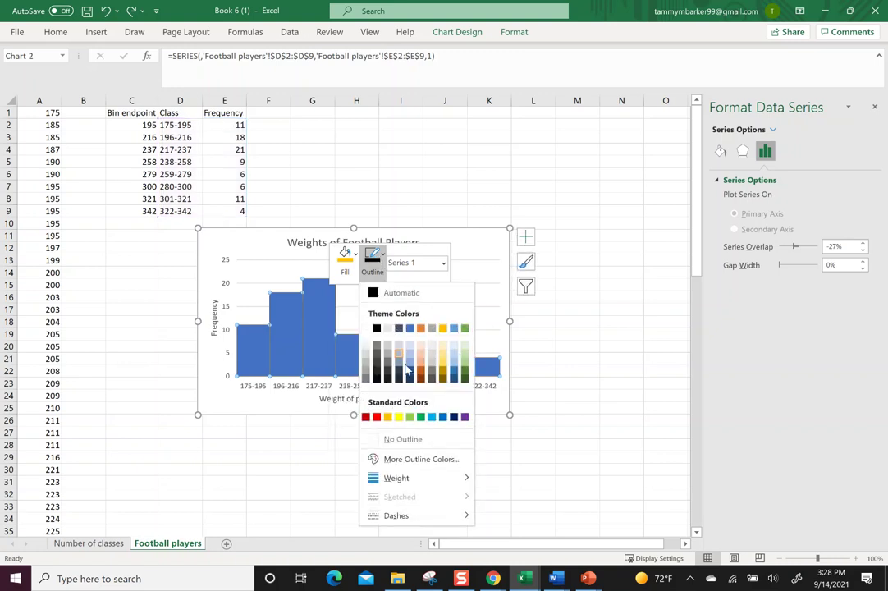
{"action": "mouse_move", "coordinate": [400, 481]}
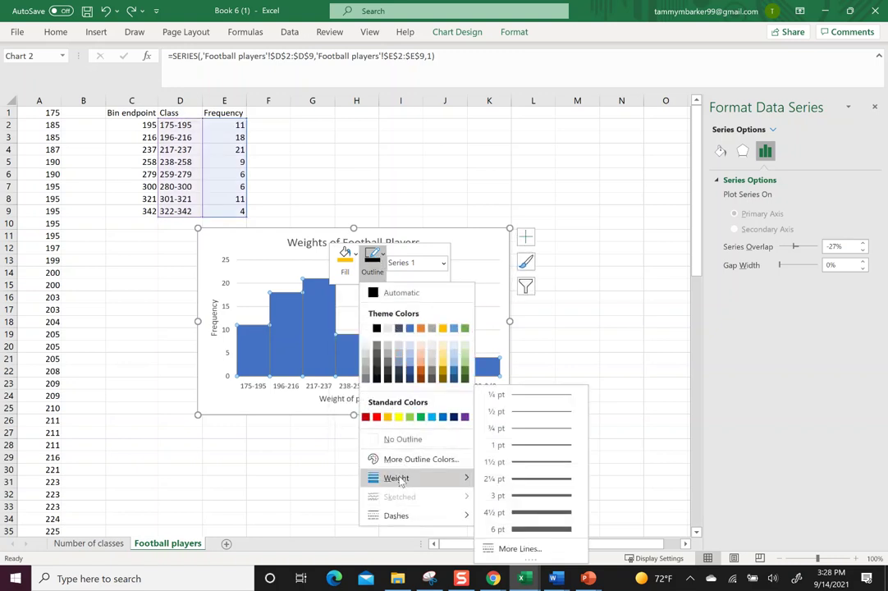
{"action": "left_click", "coordinate": [537, 498]}
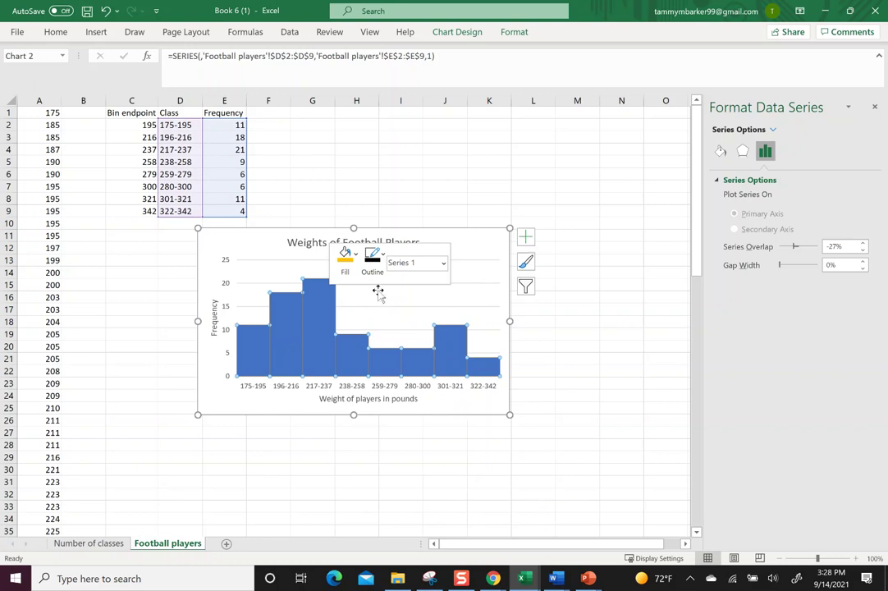
{"action": "left_click", "coordinate": [369, 262]}
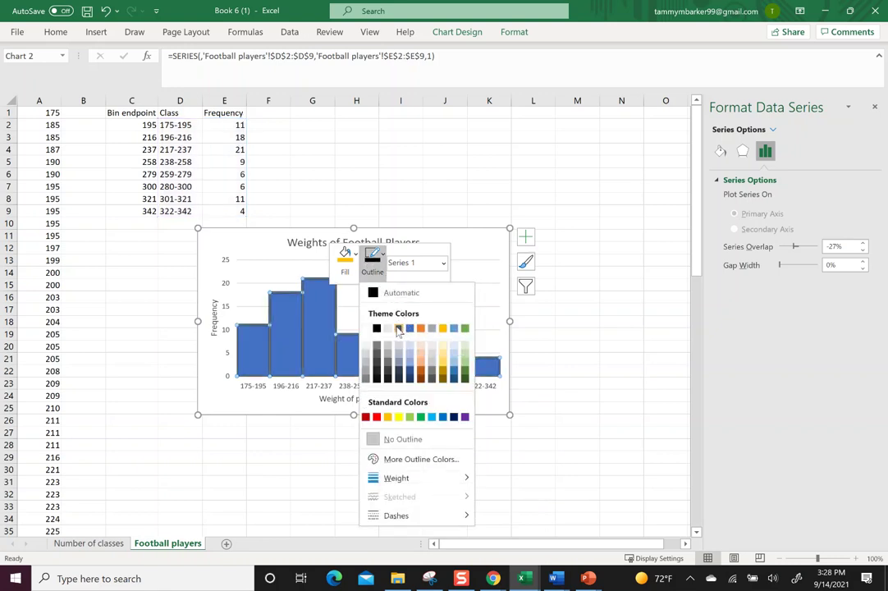
{"action": "left_click", "coordinate": [398, 416]}
{"action": "left_click", "coordinate": [561, 376]}
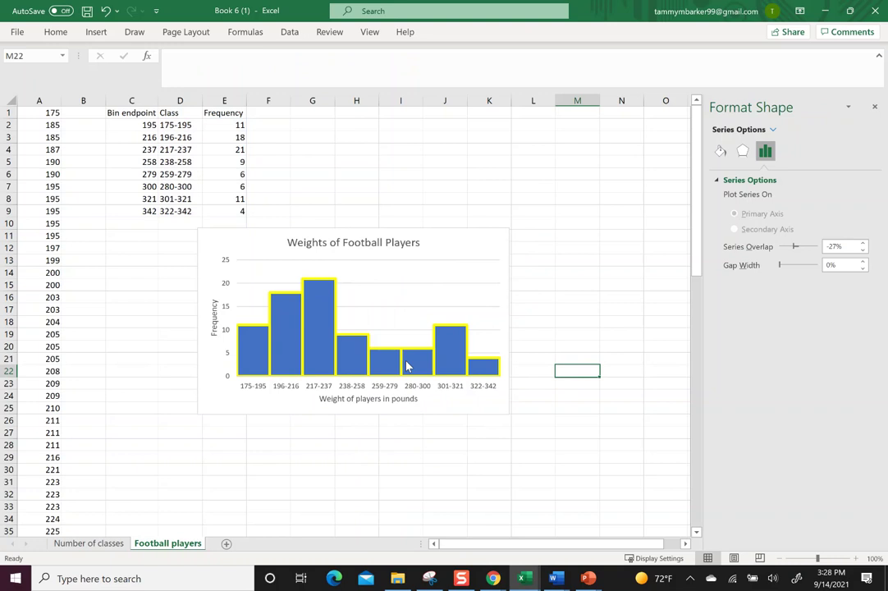
Change the bar outline colour to black.
{"action": "right_click", "coordinate": [352, 371]}
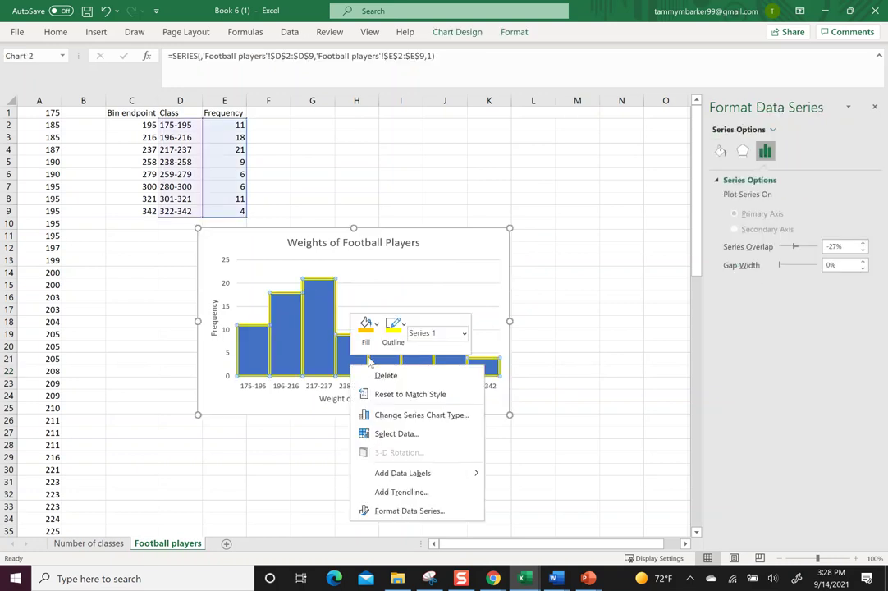
{"action": "left_click", "coordinate": [393, 328]}
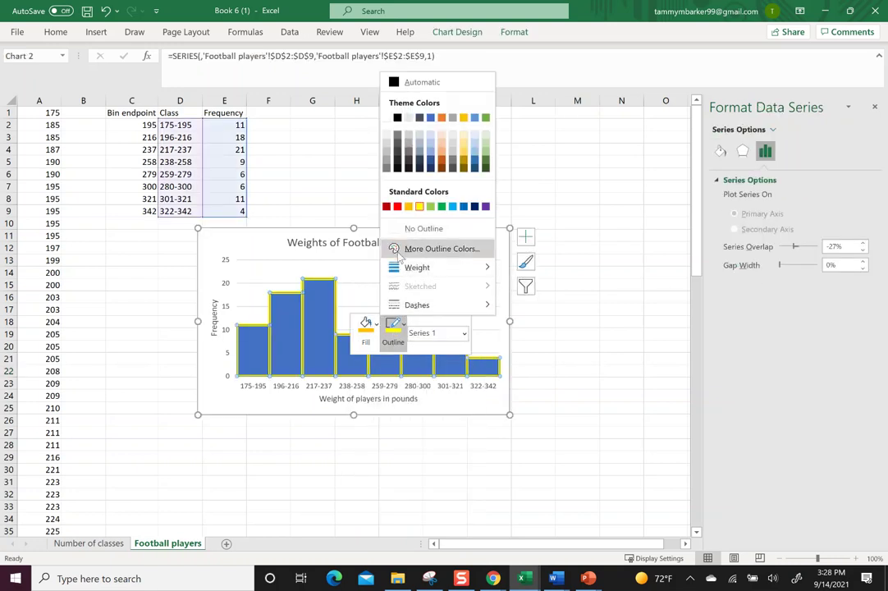
{"action": "left_click", "coordinate": [397, 117]}
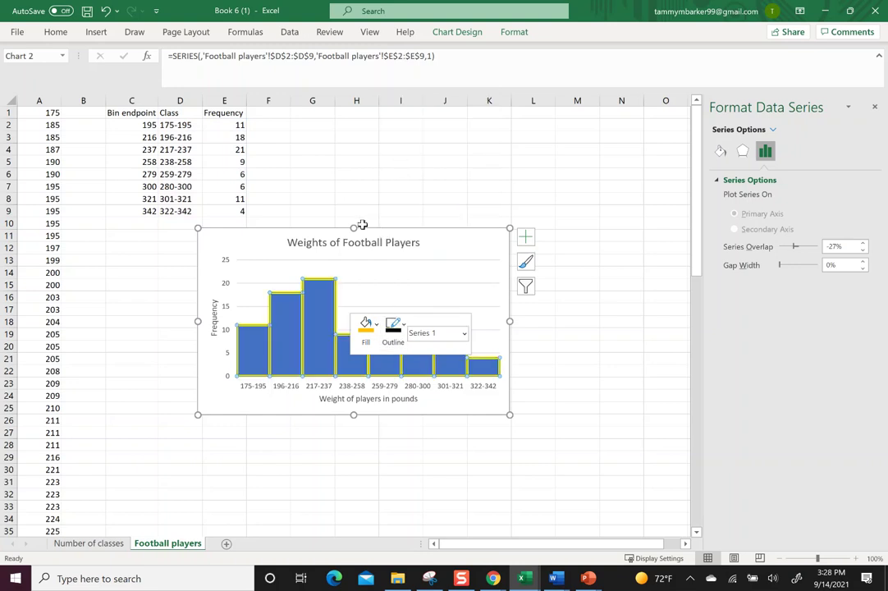
Fill the bars with the standard red colour.
{"action": "right_click", "coordinate": [323, 298]}
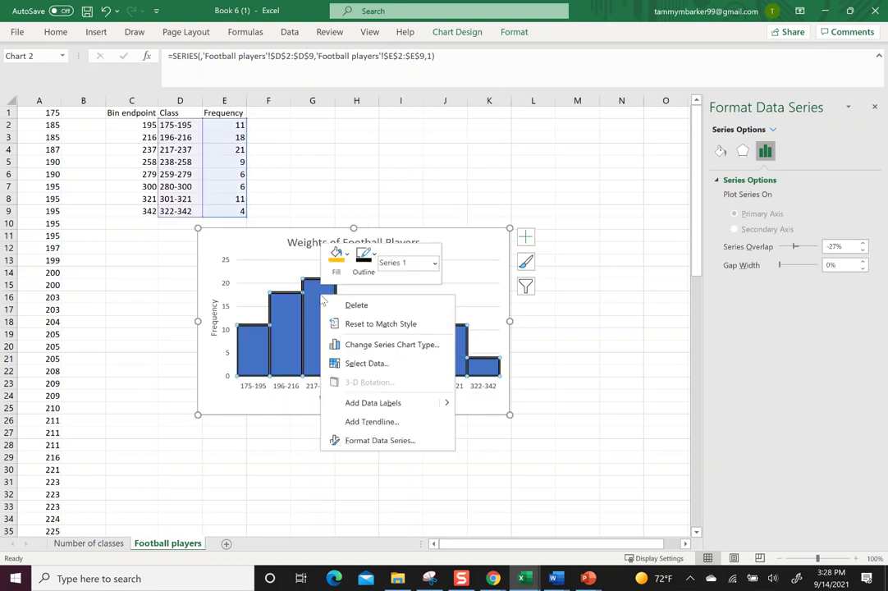
{"action": "left_click", "coordinate": [336, 256]}
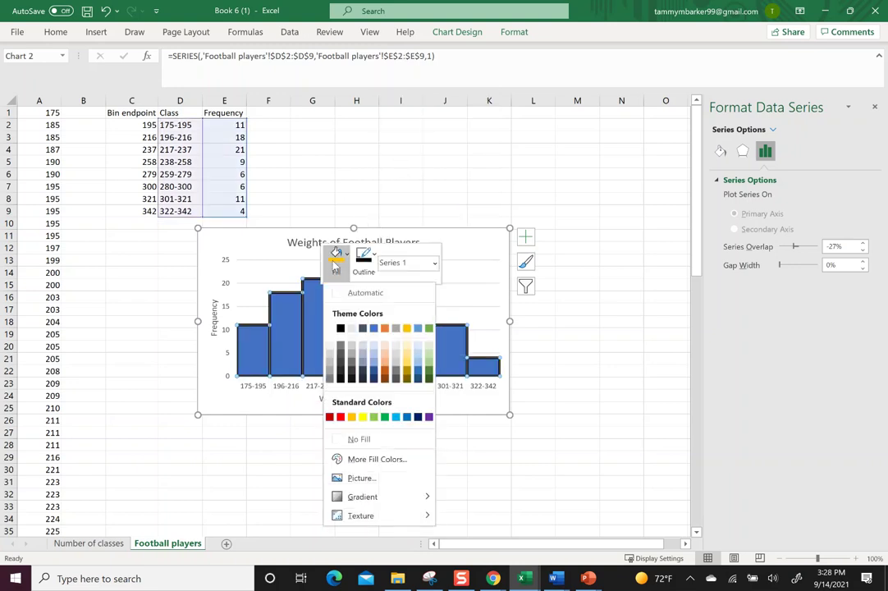
{"action": "left_click", "coordinate": [330, 417]}
{"action": "left_click", "coordinate": [438, 309]}
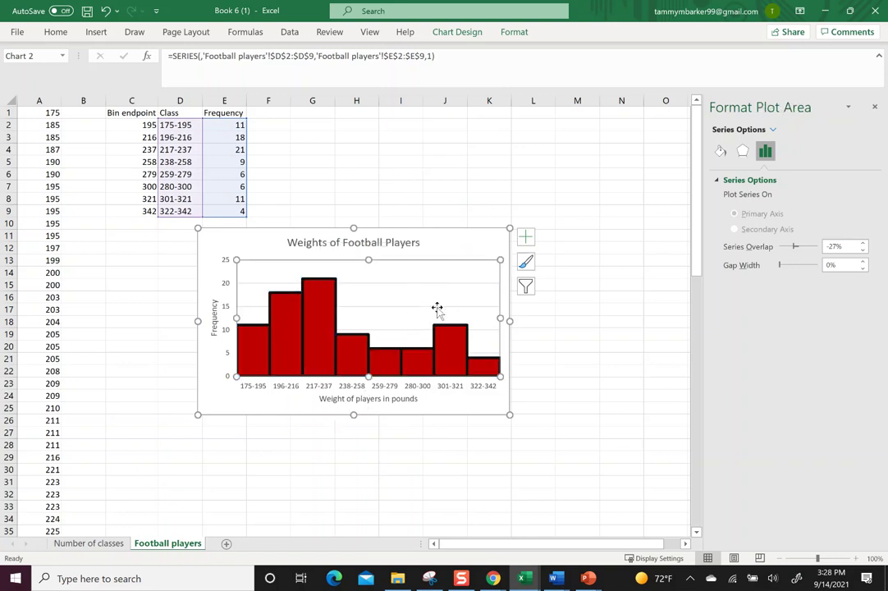
Switch the plot area to Picture or texture fill in Format Plot Area's Fill & Line settings.
{"action": "right_click", "coordinate": [388, 277]}
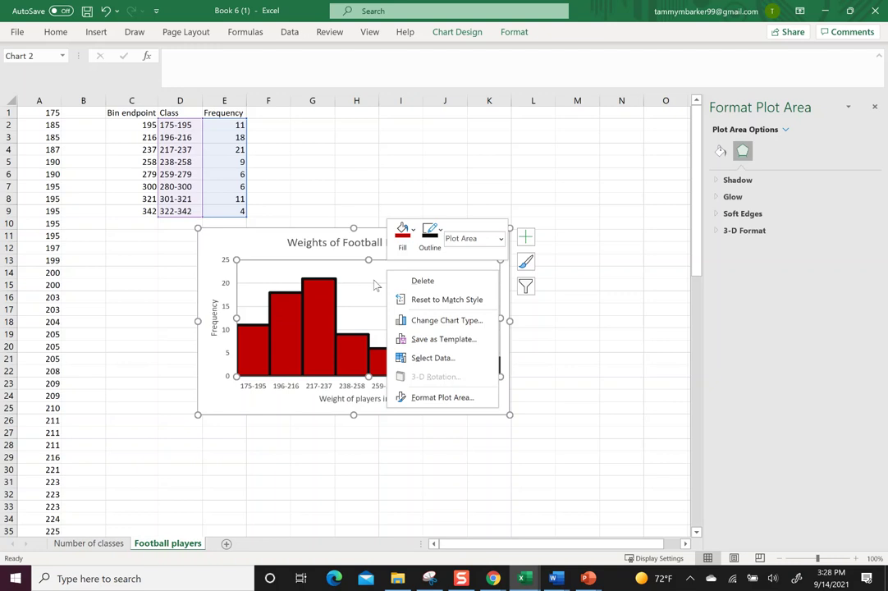
{"action": "left_click", "coordinate": [442, 397]}
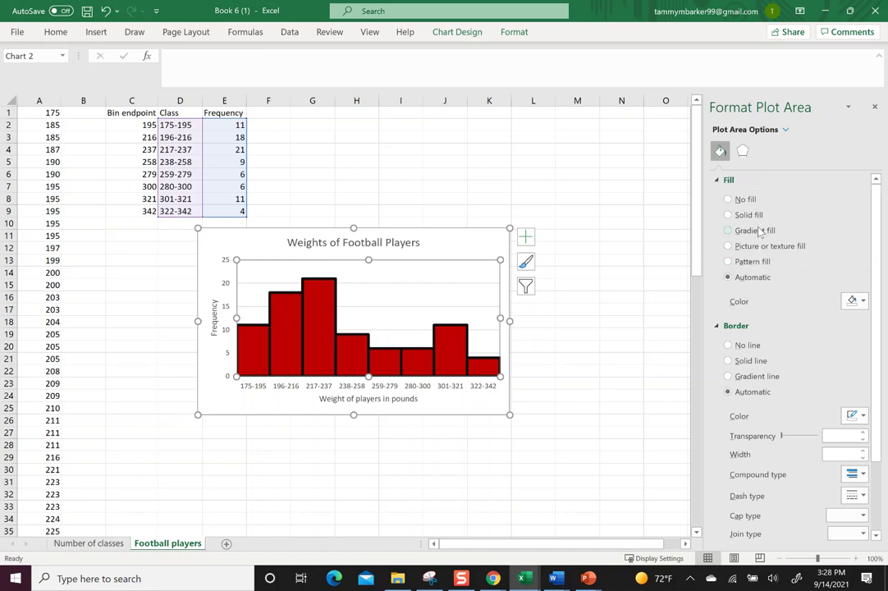
{"action": "left_click", "coordinate": [760, 251]}
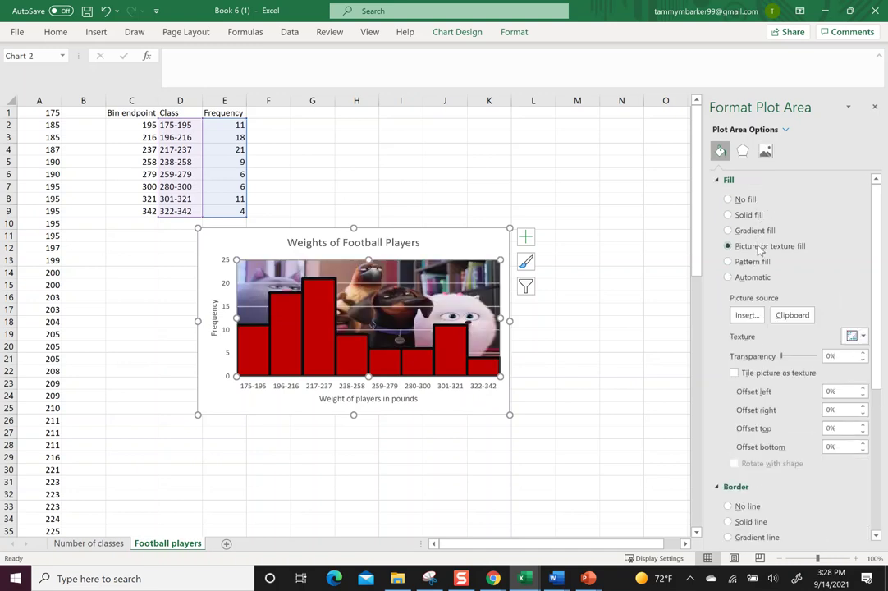
Search online pictures for 'bucs football' and insert the Buccaneers logo as the plot area fill.
{"action": "left_click", "coordinate": [753, 316]}
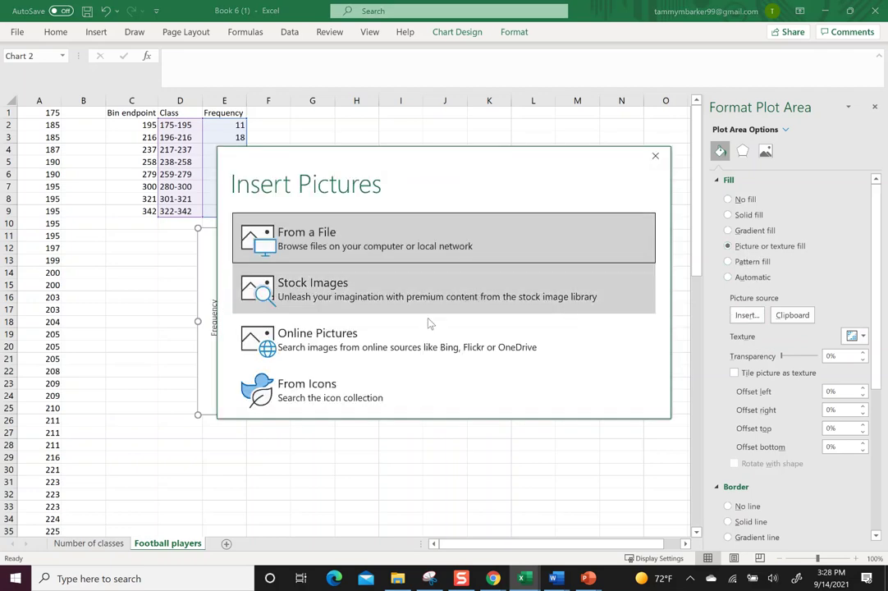
{"action": "left_click", "coordinate": [426, 339]}
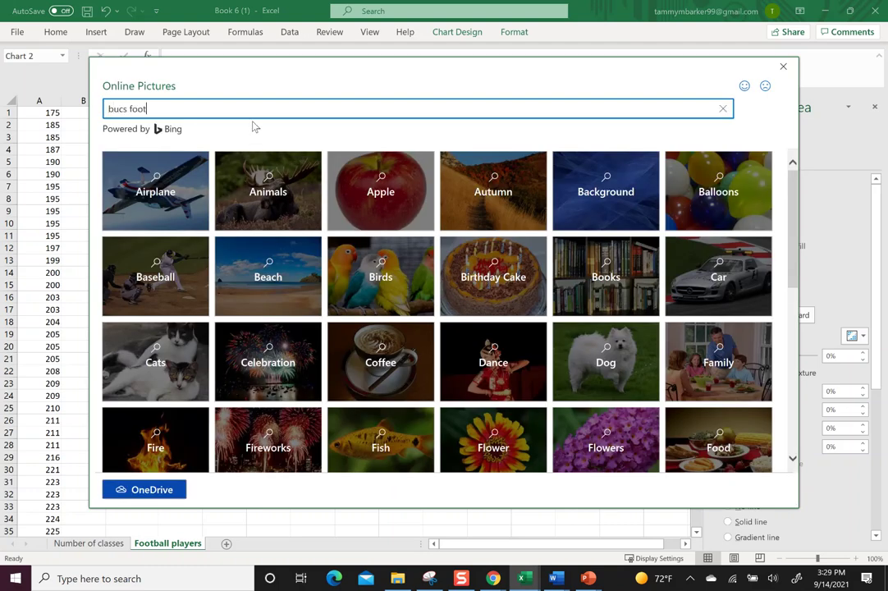
{"action": "type", "text": "ll"}
{"action": "key", "text": "Return"}
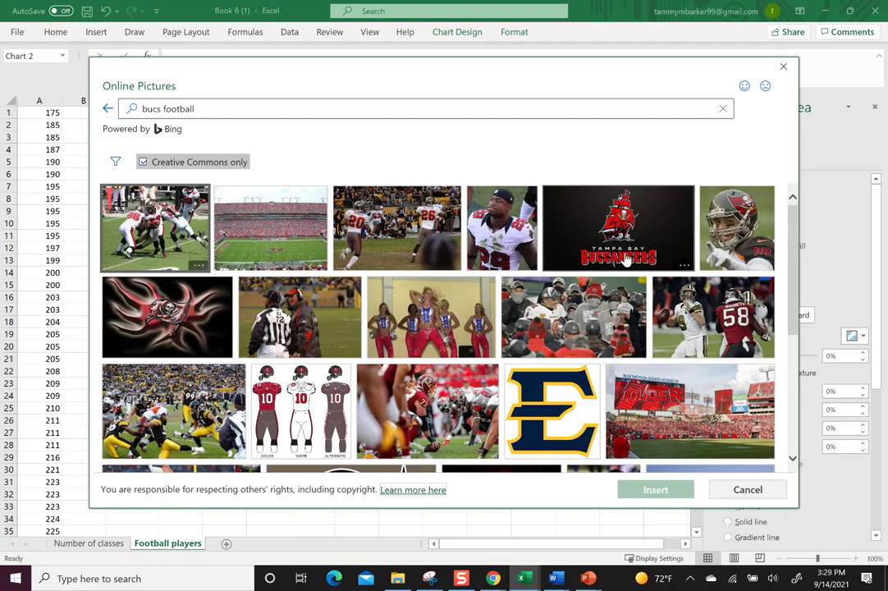
{"action": "left_click", "coordinate": [625, 259]}
{"action": "left_click", "coordinate": [670, 489]}
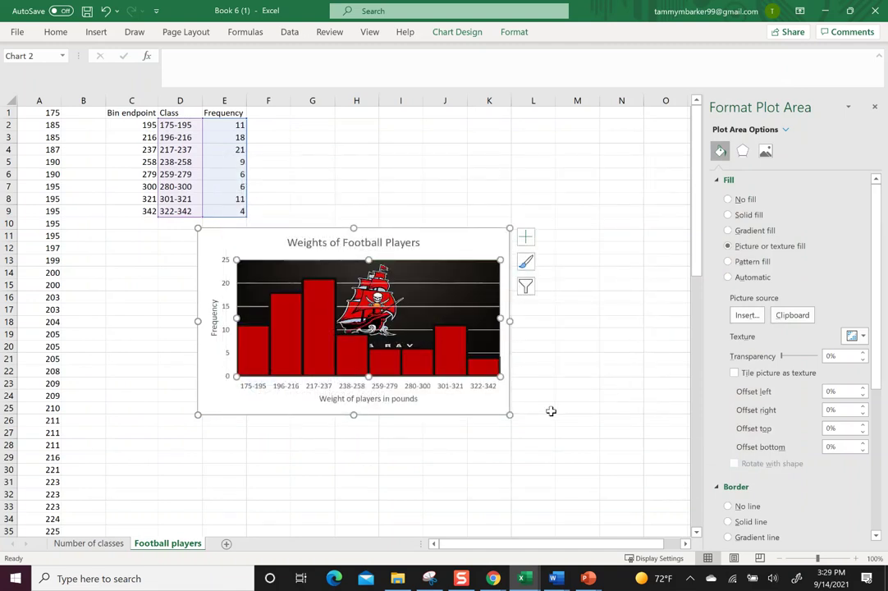
Drag the chart's resize handles outward so it spans about columns D to O.
{"action": "left_click_drag", "start_coordinate": [509, 414], "coordinate": [635, 481]}
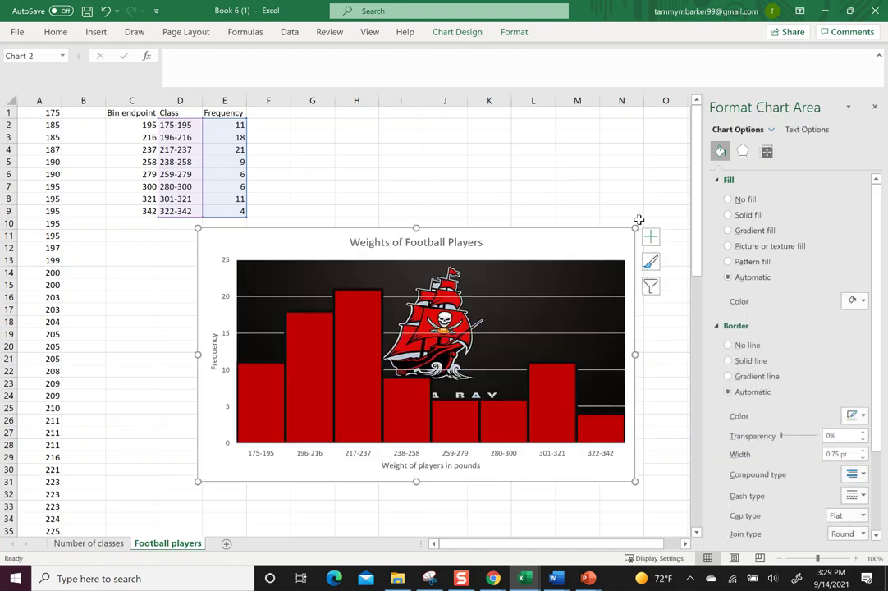
{"action": "left_click_drag", "start_coordinate": [634, 229], "coordinate": [650, 192]}
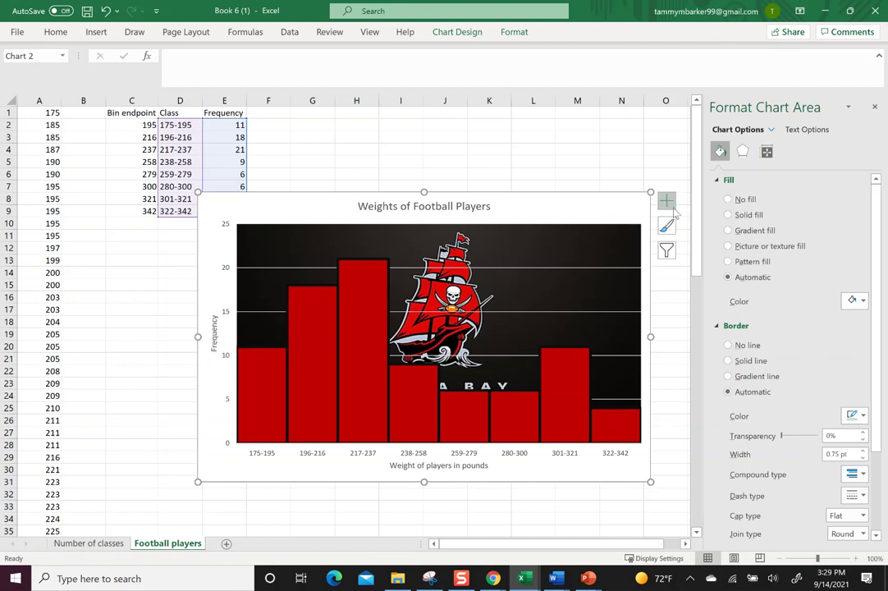
Open the bars' series options and drag the Gap Width slider wider, then back down.
{"action": "right_click", "coordinate": [554, 402]}
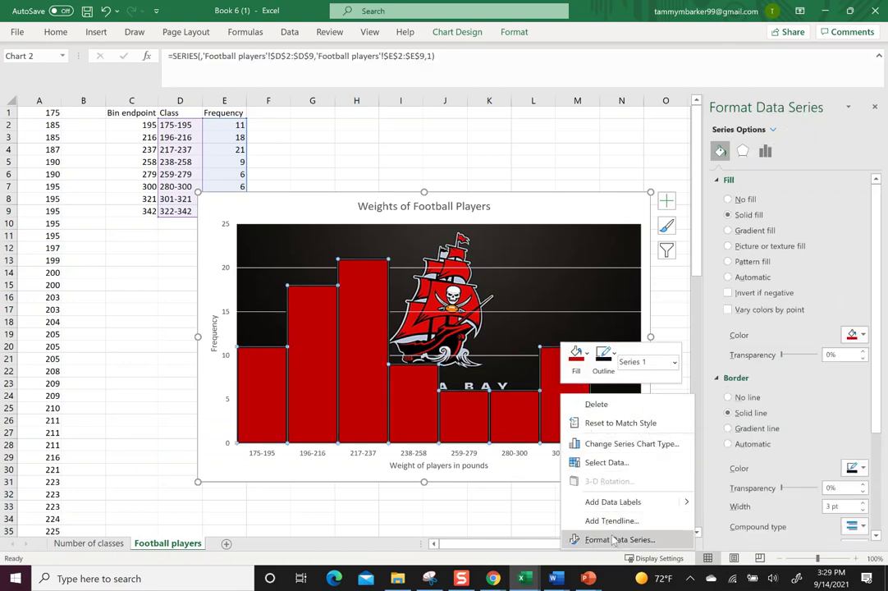
{"action": "left_click", "coordinate": [613, 540]}
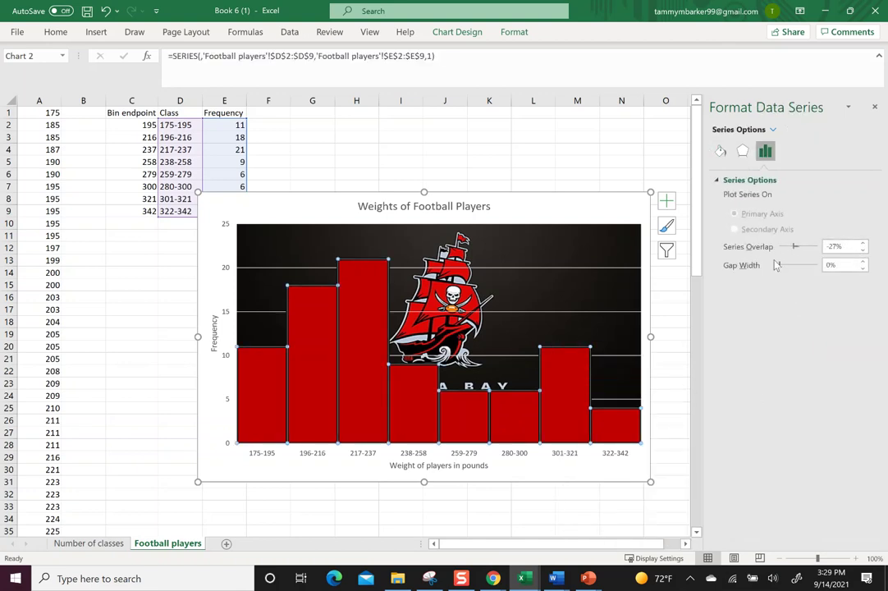
{"action": "left_click_drag", "start_coordinate": [780, 269], "coordinate": [791, 269]}
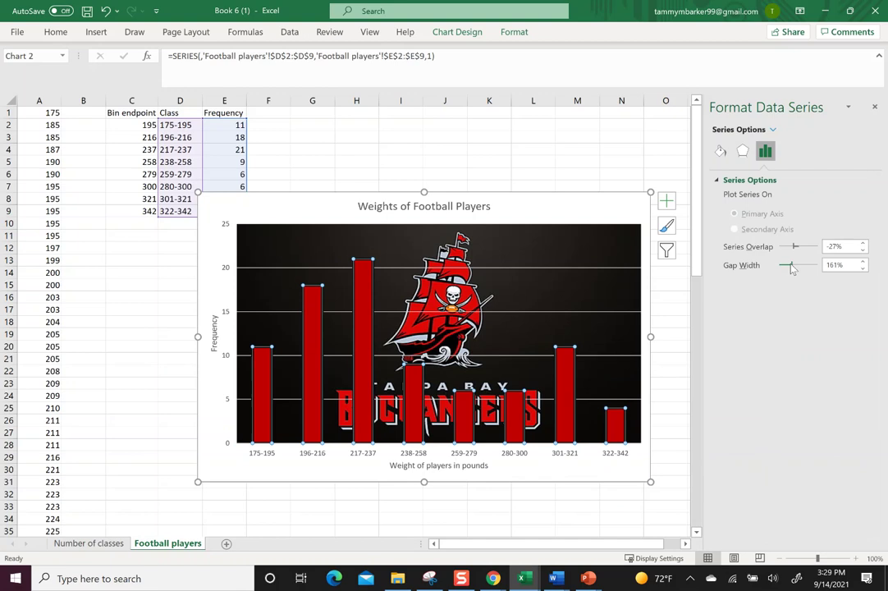
{"action": "left_click_drag", "start_coordinate": [790, 269], "coordinate": [776, 272]}
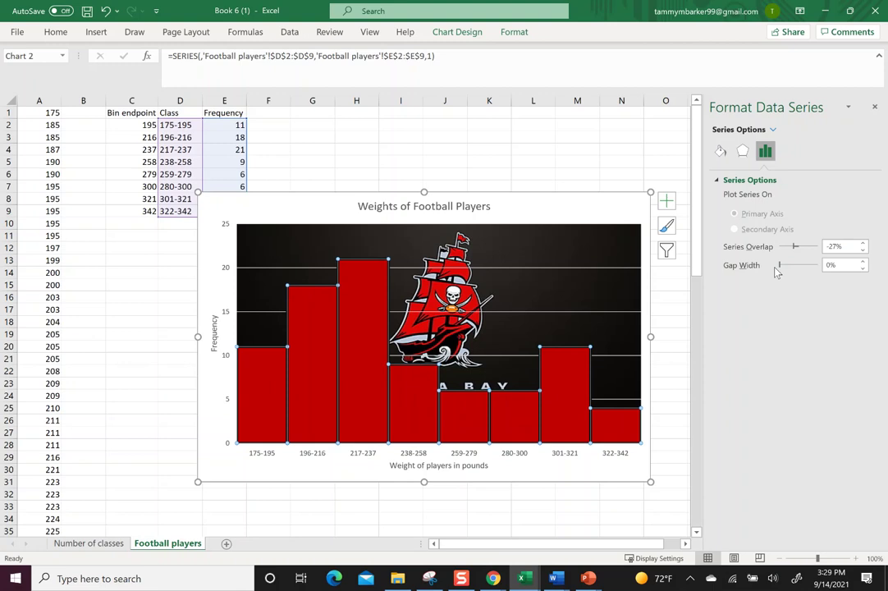